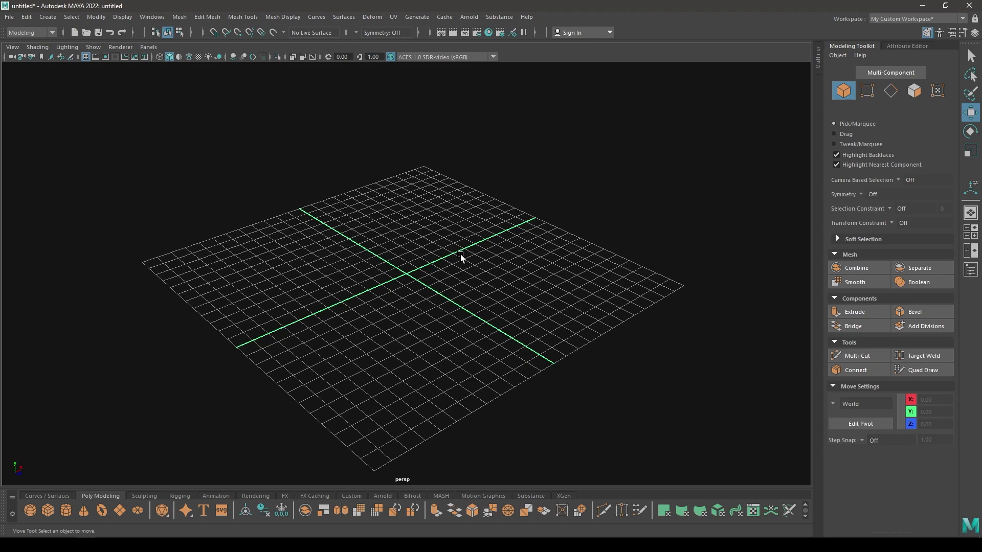
Step: Create a polygon cube at the origin with width, height and depth of 10
alt+drag(460, 255, 472, 189)
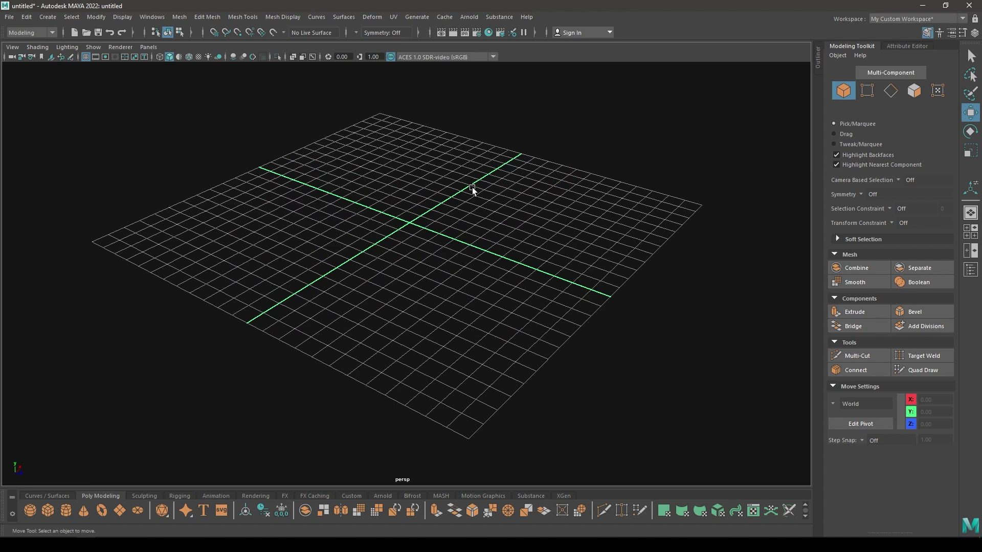
shift+right_drag(465, 218, 509, 256)
alt+drag(508, 256, 461, 334)
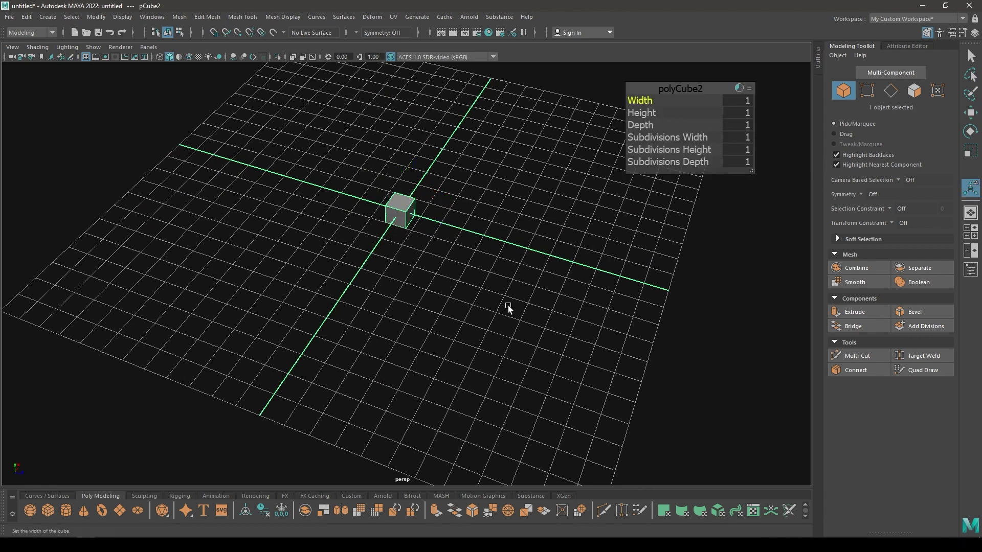
alt+drag(508, 307, 692, 112)
text(10)
key(Tab)
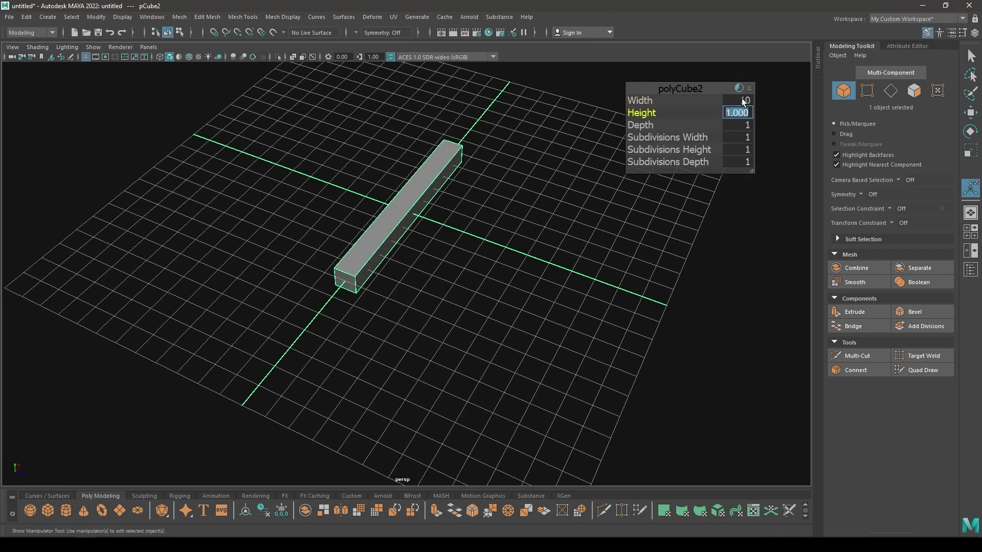
text(0)
key(Tab)
text(10)
key(Return)
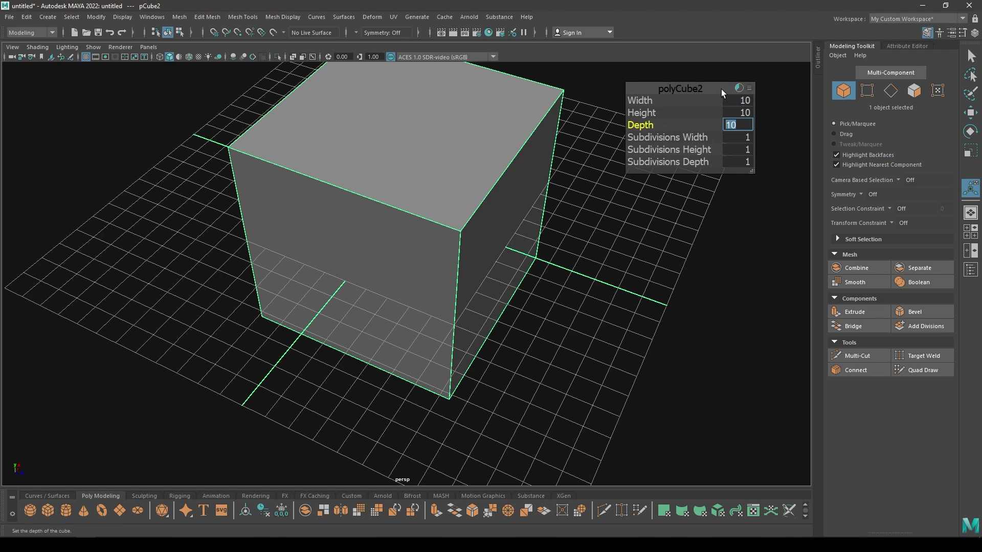
key(w)
scroll(504, 171, down, 5)
Step: Add a radius 3, height 25 cylinder and rotate it 90° to lie horizontal
click(535, 168)
shift+right_click(536, 167)
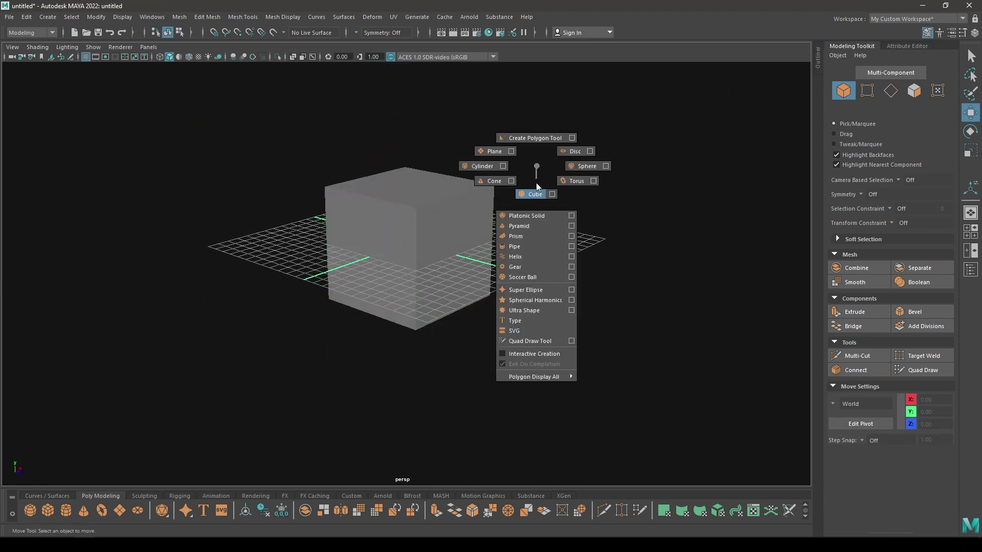
click(491, 170)
alt+drag(492, 172, 499, 250)
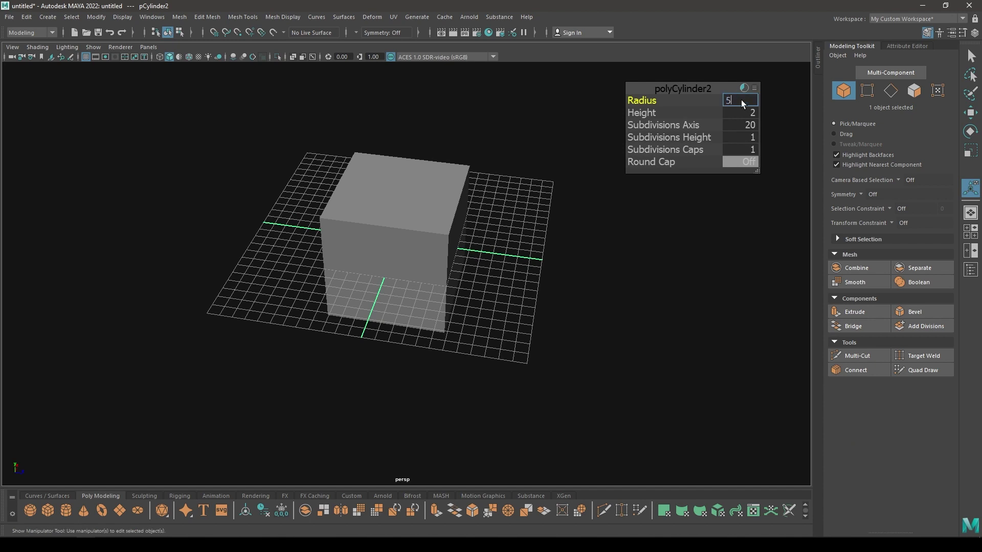
text(3)
key(Tab)
text(25)
key(Return)
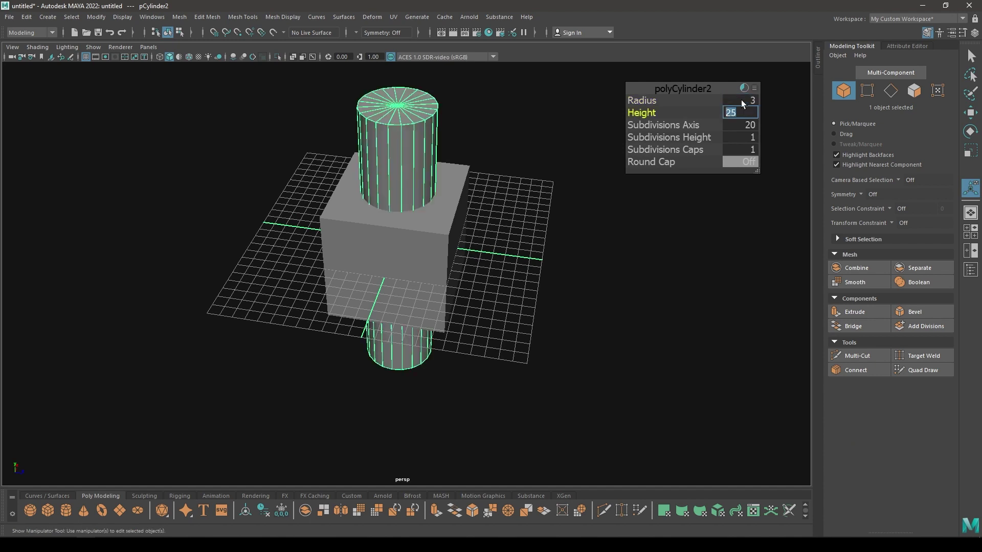
key(e)
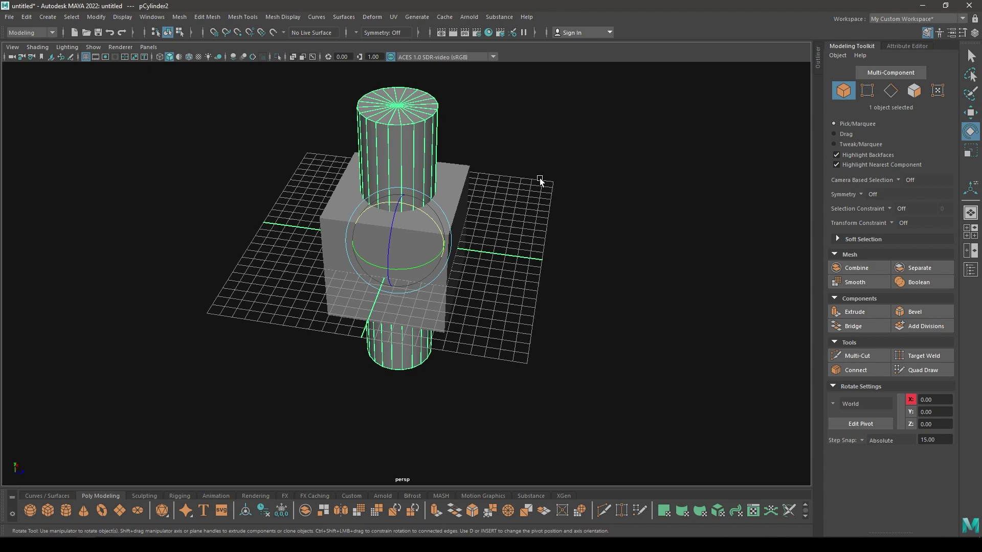
mouse_move(428, 215)
mouse_down()
mouse_move(414, 353)
mouse_move(500, 285)
mouse_up()
Step: Select the cube, then the cylinder, and apply Mesh > Booleans > Difference
click(537, 153)
click(490, 198)
key(w)
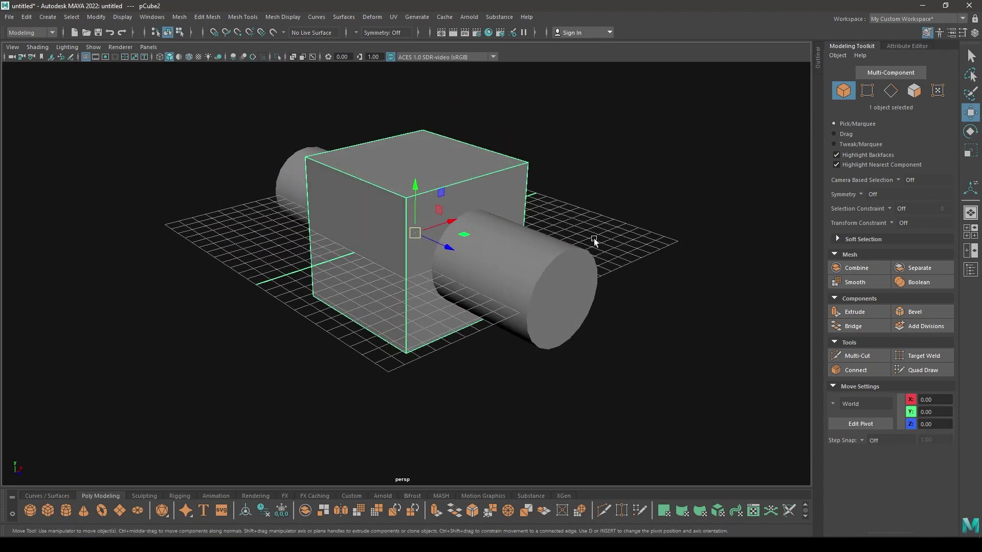
shift+click(562, 292)
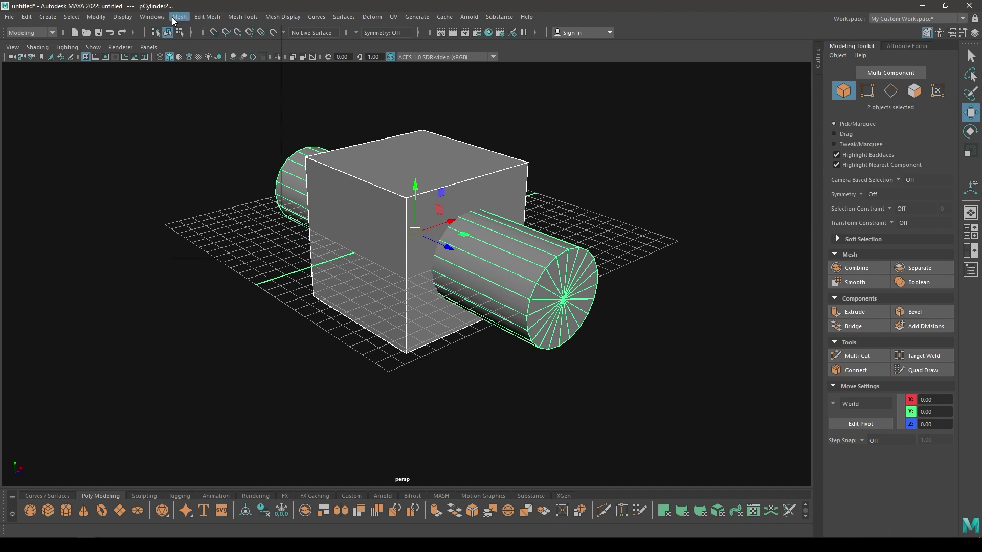
click(173, 21)
mouse_move(201, 43)
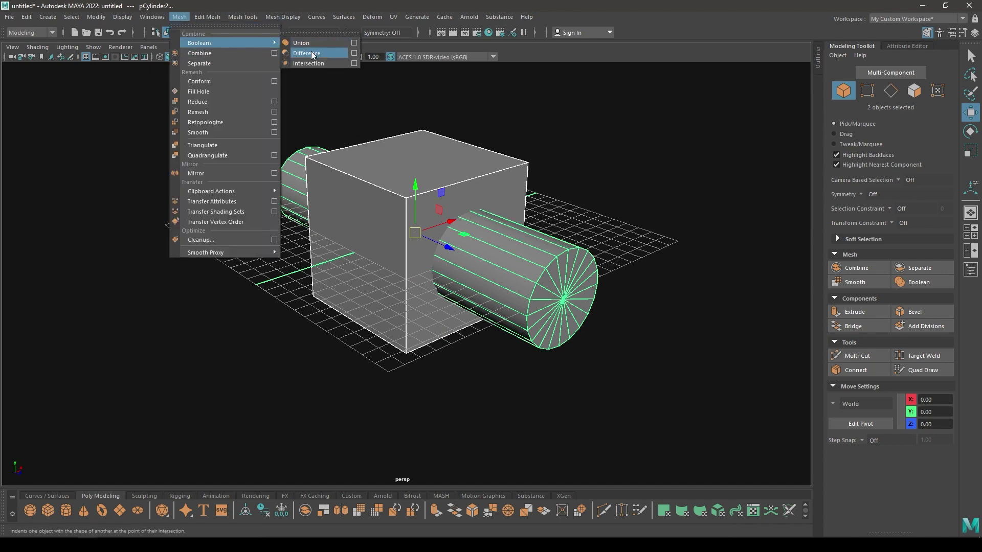
click(311, 52)
mouse_move(495, 178)
alt+mouse_down()
mouse_move(506, 327)
mouse_move(478, 390)
mouse_move(395, 253)
mouse_move(478, 303)
mouse_move(501, 300)
mouse_move(483, 219)
alt+mouse_up()
right_click(447, 163)
mouse_move(446, 163)
alt+mouse_down()
mouse_move(530, 127)
mouse_move(434, 263)
mouse_move(353, 196)
alt+mouse_up()
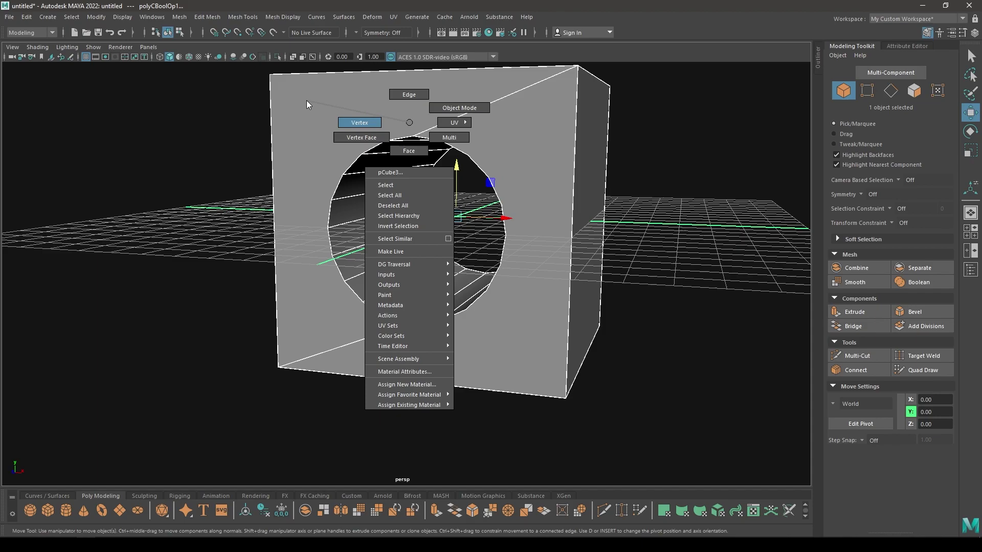
right_drag(409, 123, 358, 123)
mouse_move(376, 142)
alt+mouse_down()
mouse_move(443, 184)
mouse_move(498, 139)
mouse_move(463, 193)
mouse_move(421, 158)
mouse_move(389, 196)
mouse_move(399, 192)
mouse_move(456, 245)
mouse_move(396, 170)
mouse_move(463, 200)
mouse_move(449, 208)
alt+mouse_up()
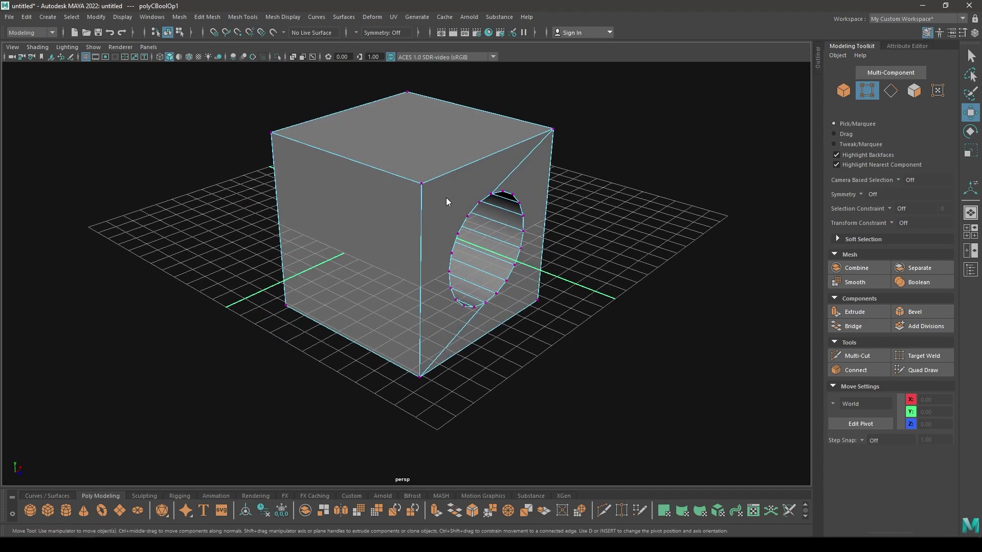
key(F8)
mouse_move(417, 176)
alt+mouse_down()
mouse_move(450, 278)
mouse_move(535, 254)
mouse_move(521, 226)
mouse_move(488, 206)
mouse_move(494, 200)
alt+mouse_up()
shift+right_drag(487, 209, 432, 213)
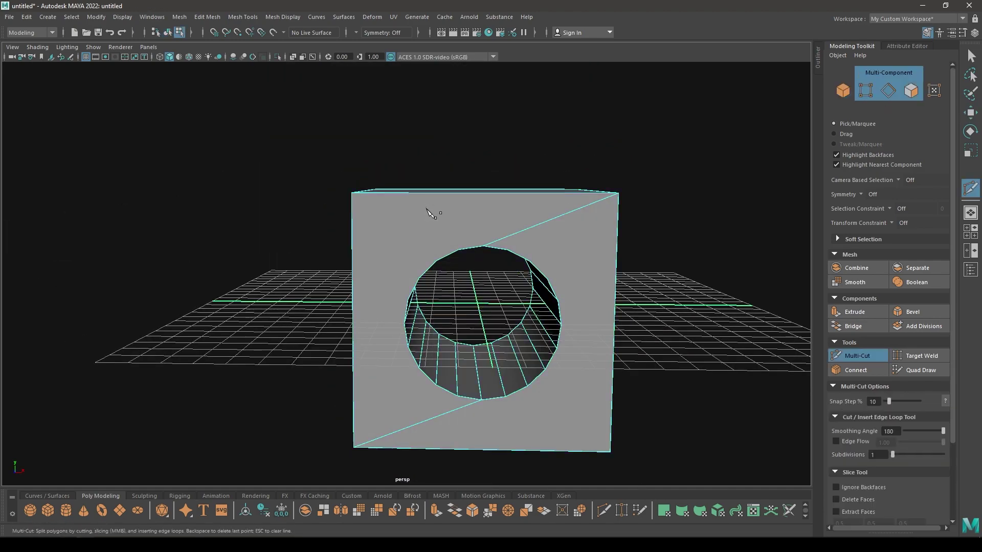
mouse_move(432, 212)
alt+mouse_down()
mouse_move(390, 288)
mouse_move(441, 244)
mouse_move(481, 229)
alt+mouse_up()
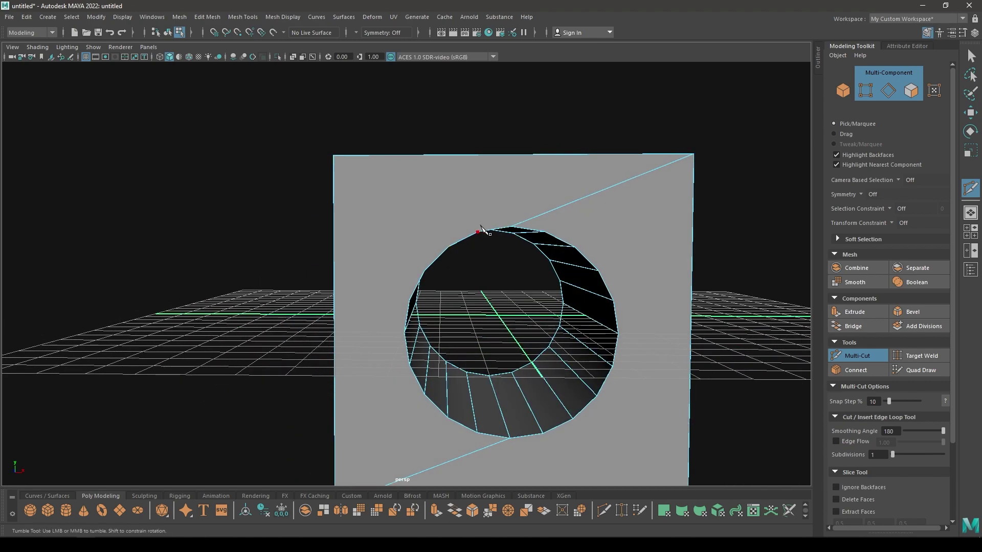
click(477, 231)
click(334, 156)
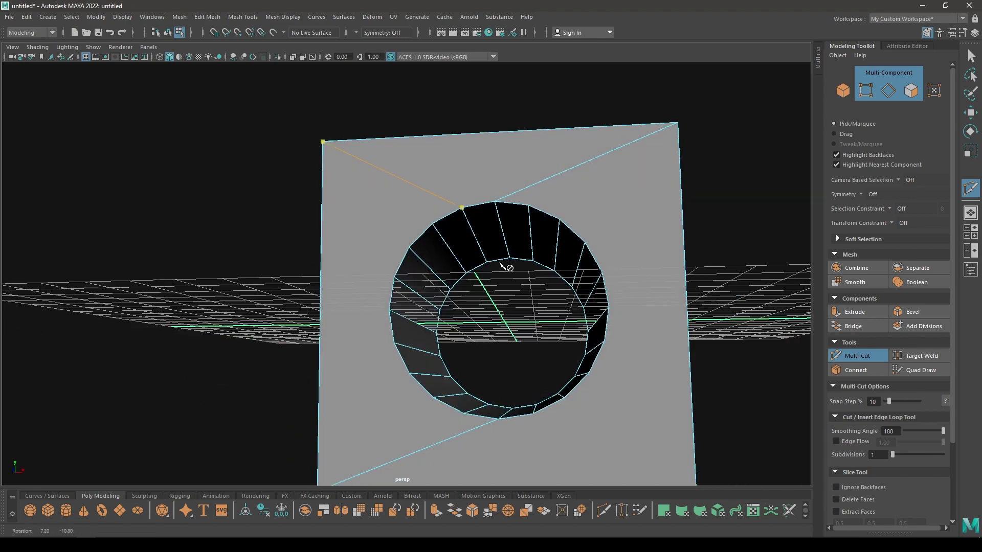
alt+drag(509, 263, 469, 276)
key(Return)
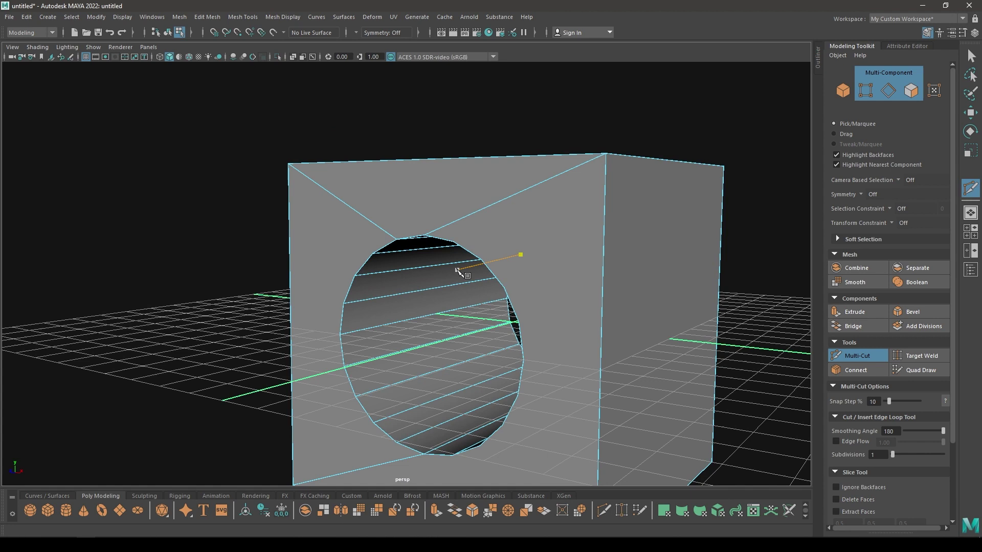
key(w)
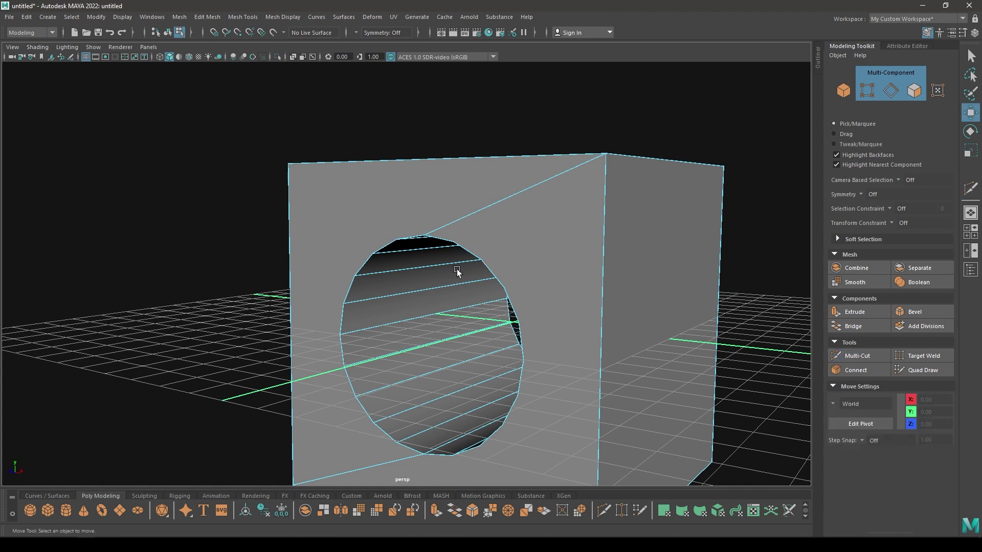
Step: Select the whole holed cube in object mode and bring up the Mesh menu for Retopologize
alt+drag(457, 271, 568, 279)
key(F8)
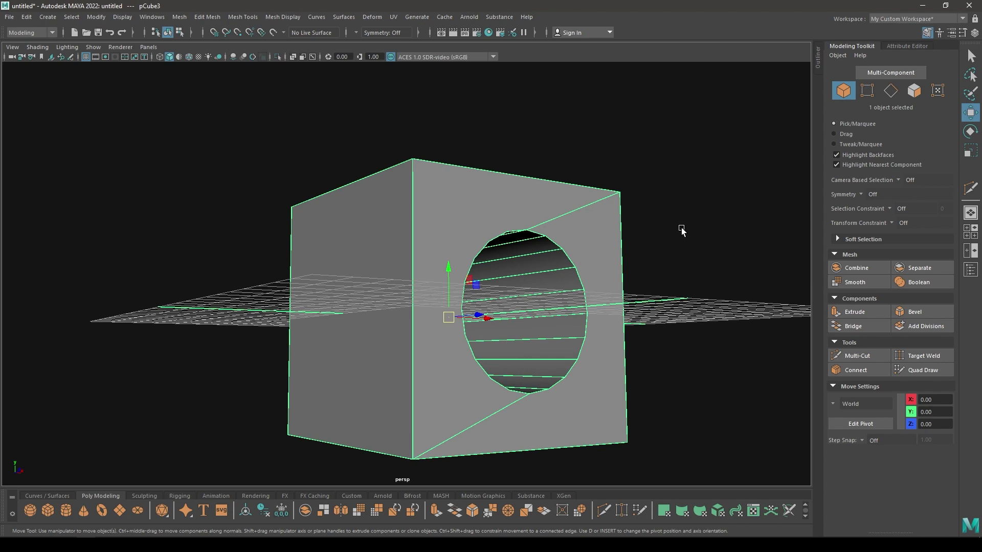
scroll(681, 231, down, 3)
alt+drag(600, 202, 368, 323)
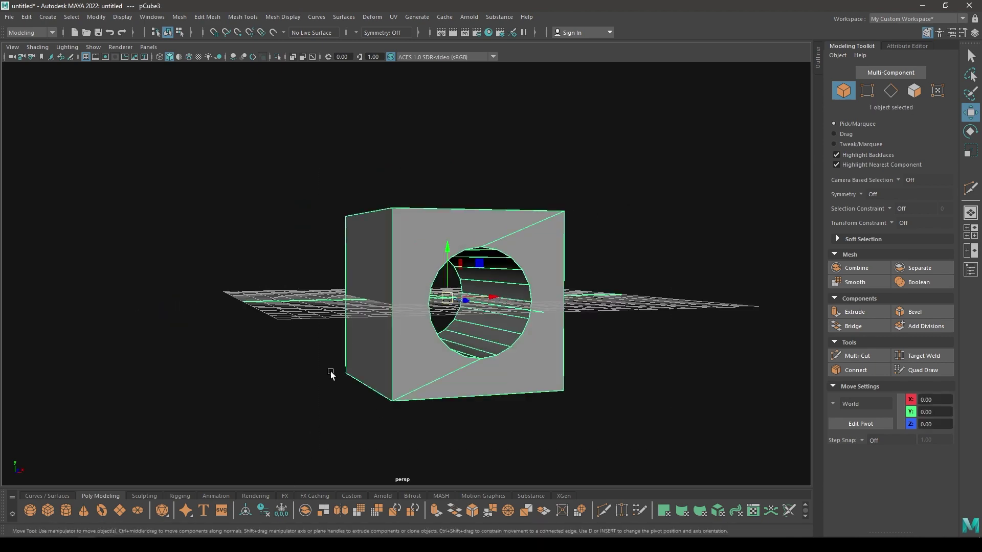
scroll(448, 238, up, 2)
shift+right_click(449, 239)
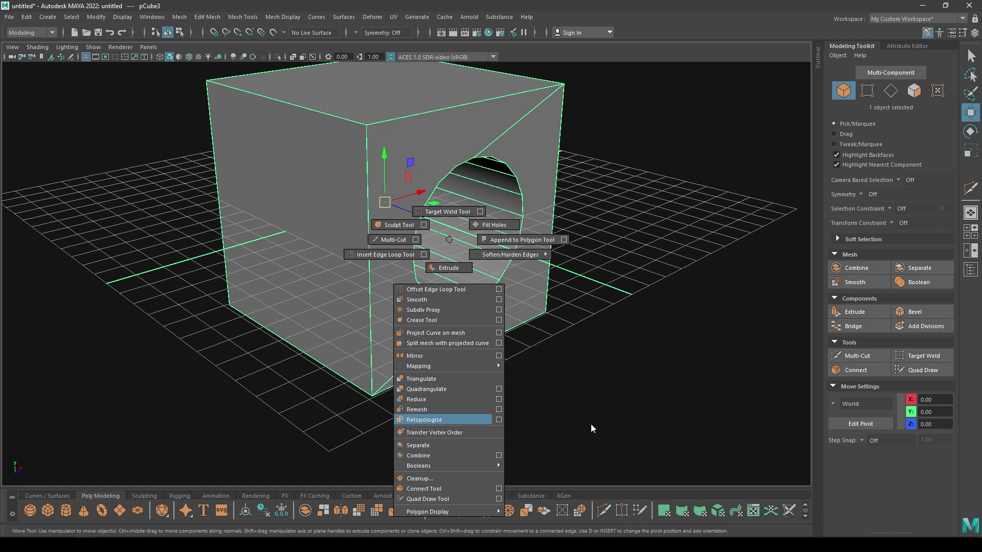
scroll(438, 266, down, 2)
click(181, 16)
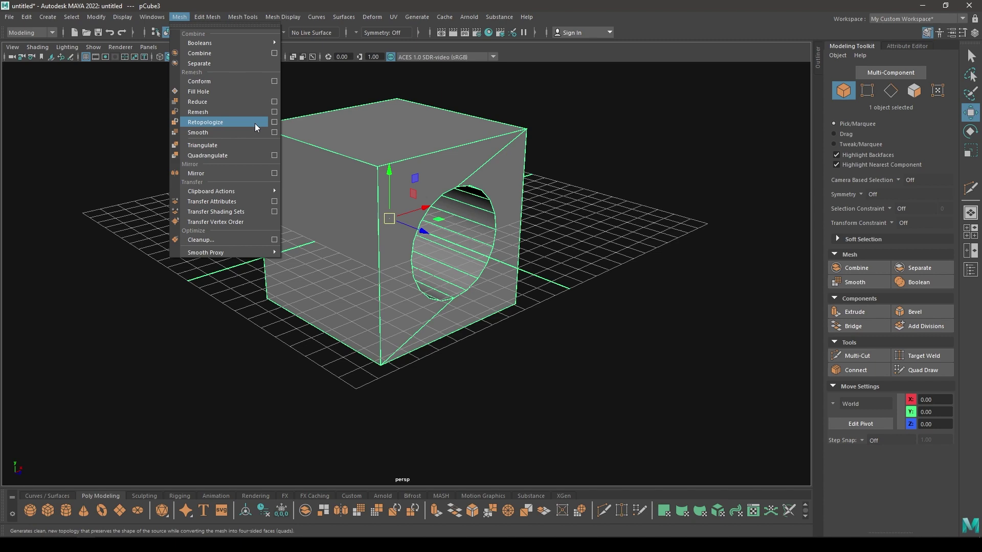
Step: Reset the Retopologize options, enable Preserve hard edges, and set the target face count to 200
click(276, 124)
alt+drag(430, 292, 447, 311)
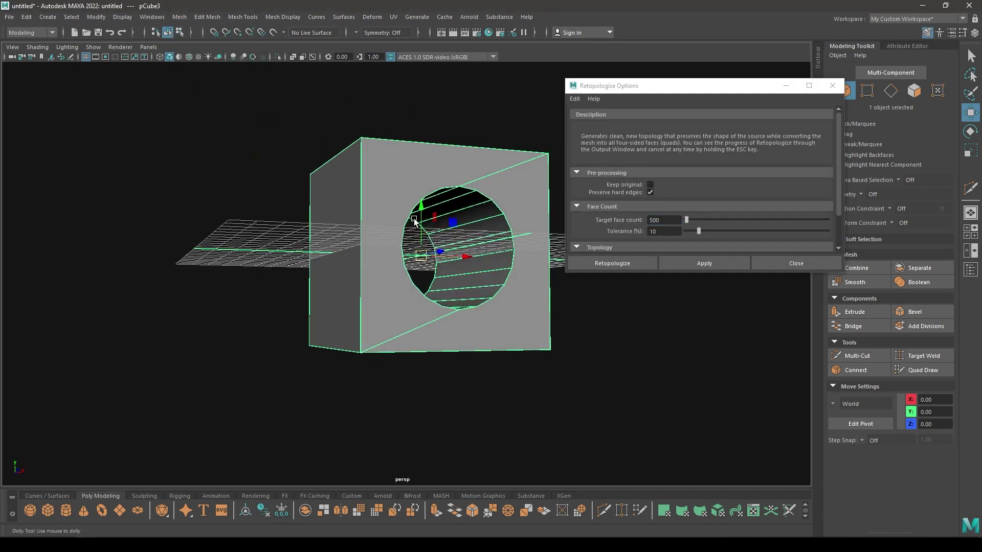
scroll(446, 311, up, 2)
scroll(446, 311, up, 1)
click(575, 99)
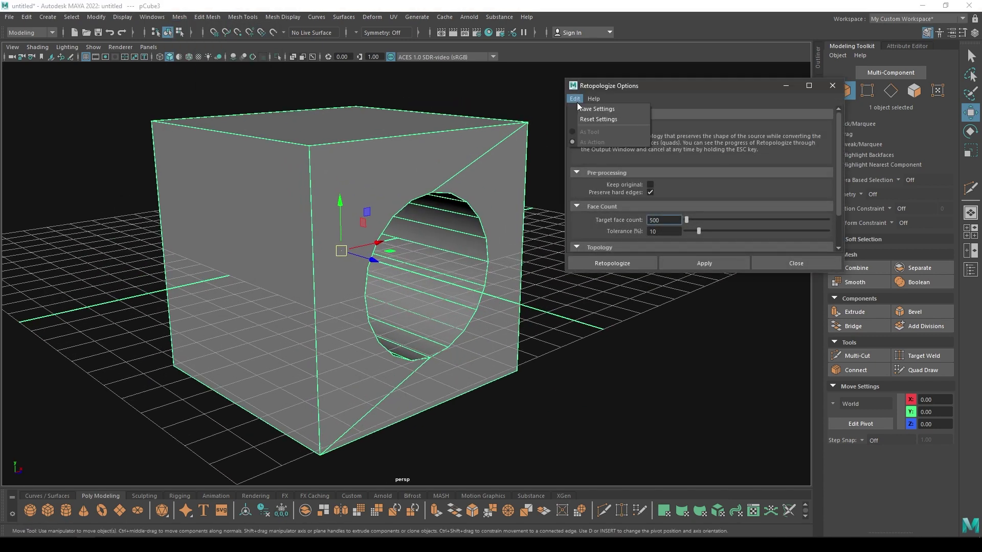
click(597, 121)
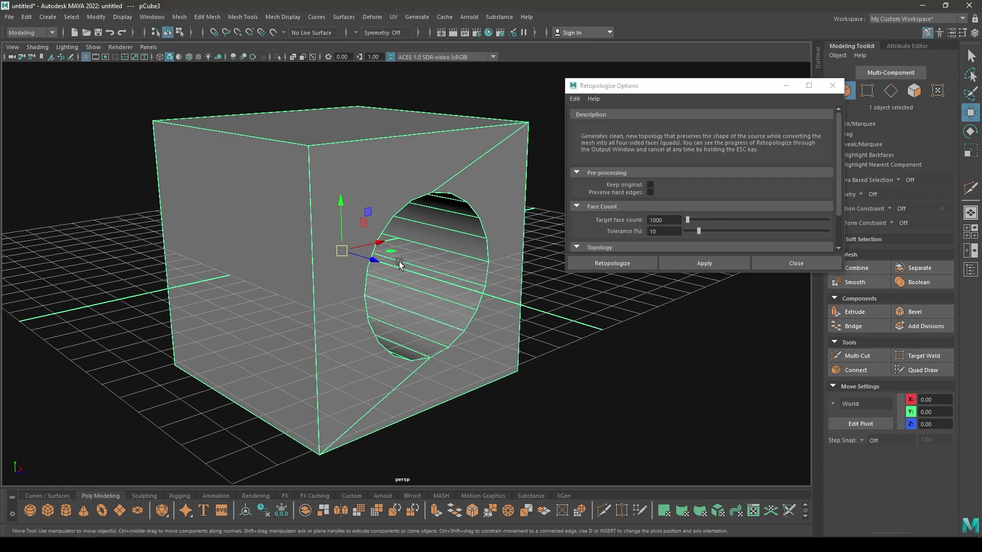
alt+drag(460, 231, 455, 185)
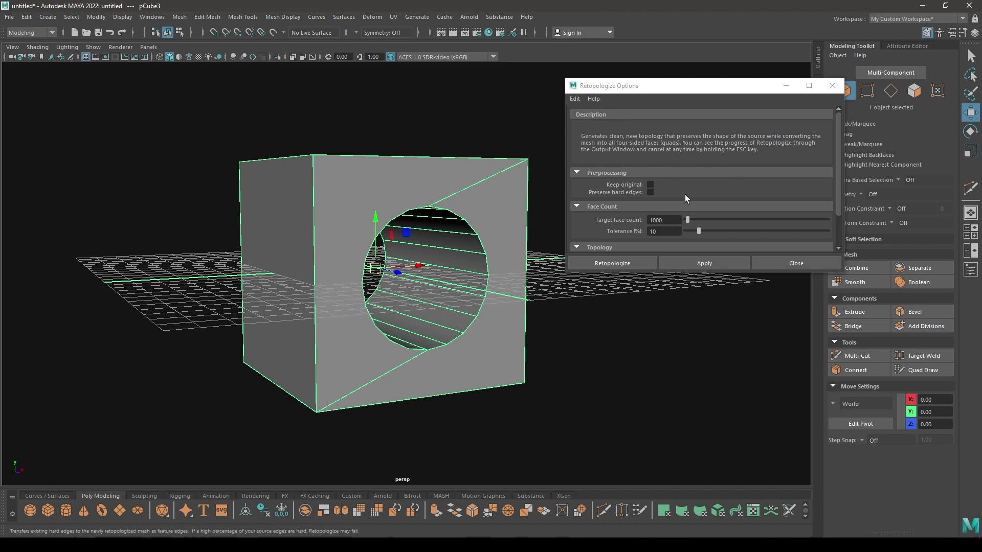
click(651, 192)
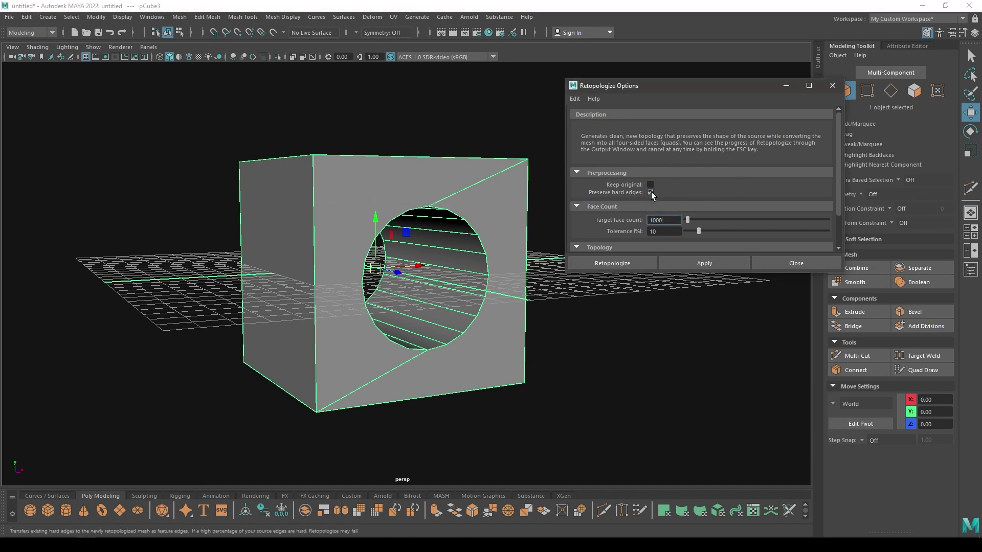
mouse_move(464, 215)
alt+mouse_down()
mouse_move(334, 190)
mouse_move(513, 250)
mouse_move(392, 229)
mouse_move(491, 237)
alt+mouse_up()
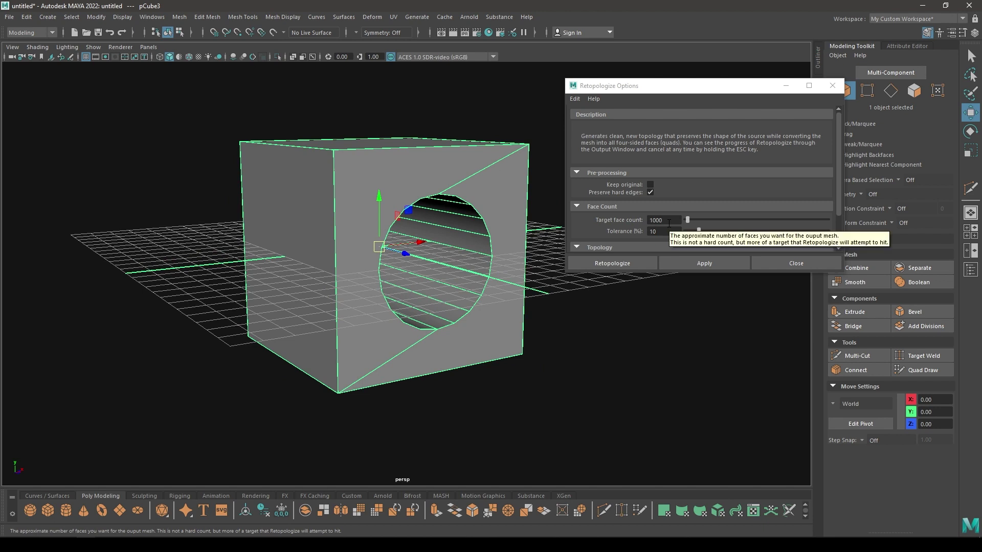
double_click(676, 220)
text(200)
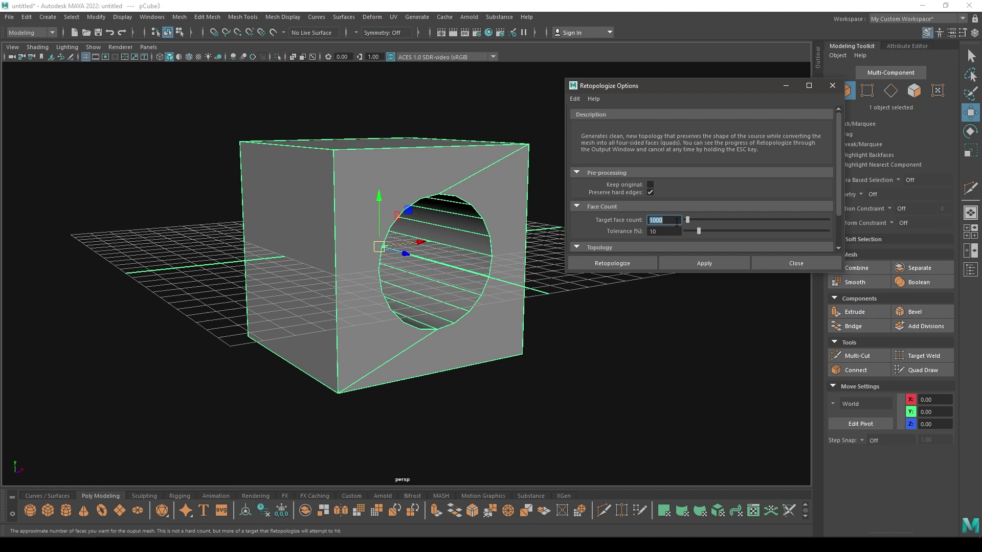
Step: Apply Retopologize, inspect the rebuilt quad mesh, and close the options window
click(700, 262)
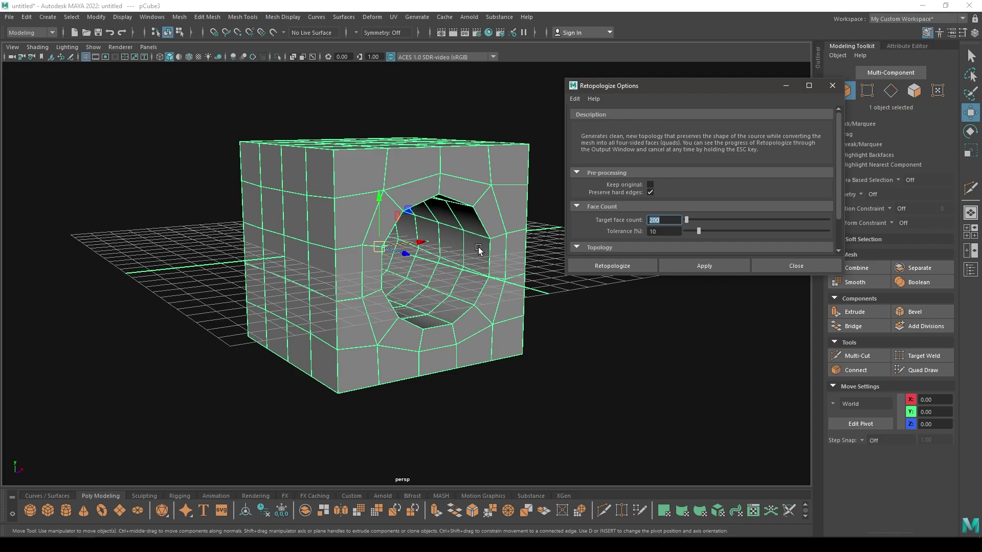
mouse_move(478, 247)
alt+mouse_down()
mouse_move(444, 217)
mouse_move(370, 228)
mouse_move(490, 285)
mouse_move(449, 233)
mouse_move(369, 238)
mouse_move(482, 259)
alt+mouse_up()
click(812, 263)
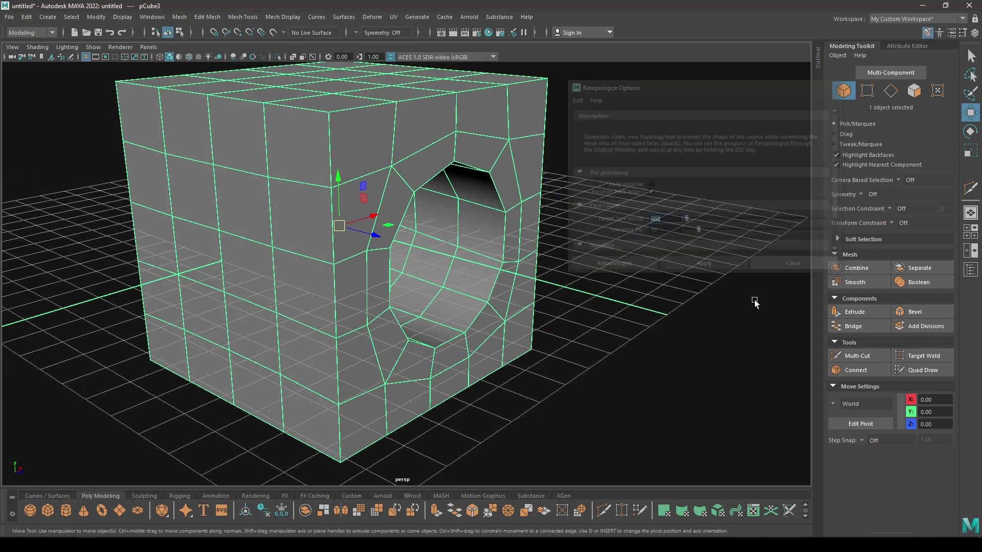
alt+drag(757, 241, 526, 204)
Step: Select the cube's top-front border edges, a vertical corner loop and the right face's top border loop
click(591, 148)
mouse_move(591, 149)
alt+mouse_down()
mouse_move(553, 247)
mouse_move(572, 228)
alt+mouse_up()
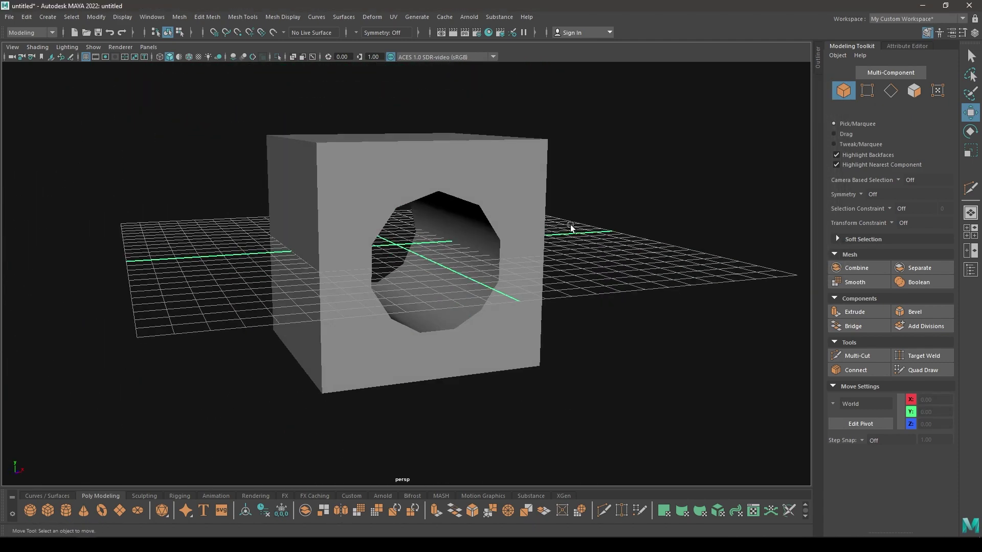
click(490, 251)
mouse_move(490, 251)
alt+mouse_down()
mouse_move(636, 292)
mouse_move(660, 182)
alt+mouse_up()
right_drag(660, 182, 630, 182)
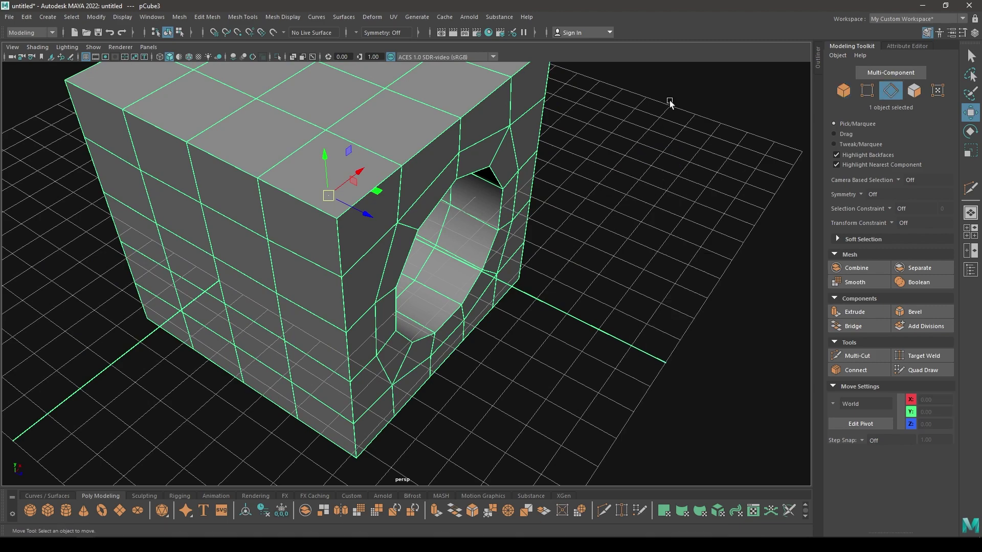
mouse_move(629, 182)
alt+mouse_down()
mouse_move(607, 225)
mouse_move(597, 296)
mouse_move(545, 293)
alt+mouse_up()
shift+double_click(576, 292)
shift+double_click(535, 299)
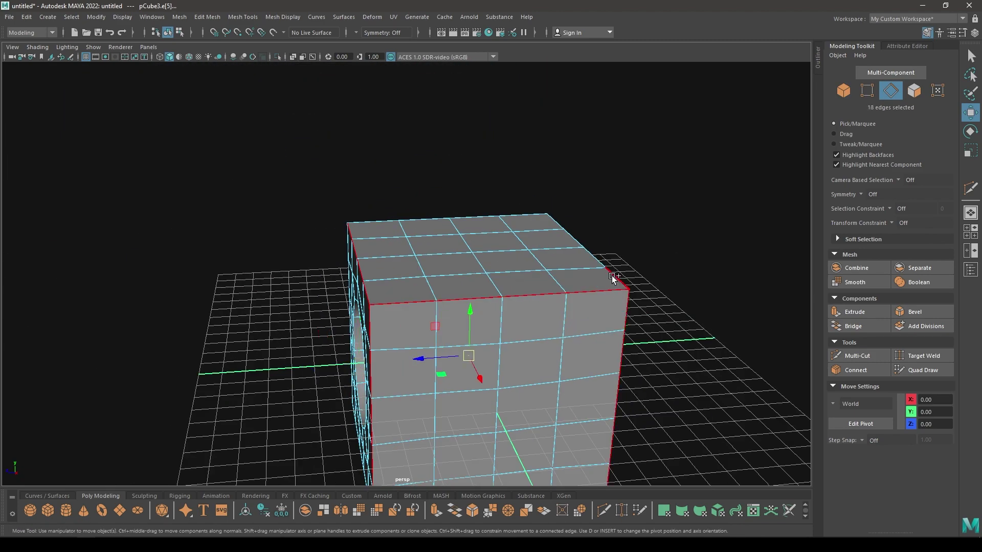
Step: Add the underside corner loops, the hole rim and the last border loop, reaching 76 edges
alt+drag(492, 320, 511, 169)
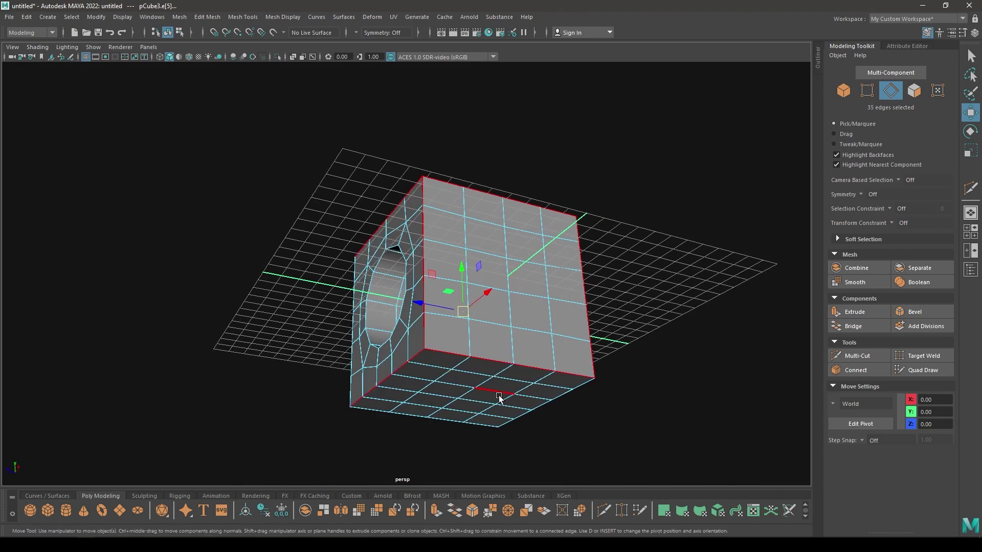
mouse_move(499, 397)
alt+mouse_down()
mouse_move(488, 364)
mouse_move(478, 380)
mouse_move(605, 411)
alt+mouse_up()
shift+double_click(509, 311)
shift+double_click(458, 396)
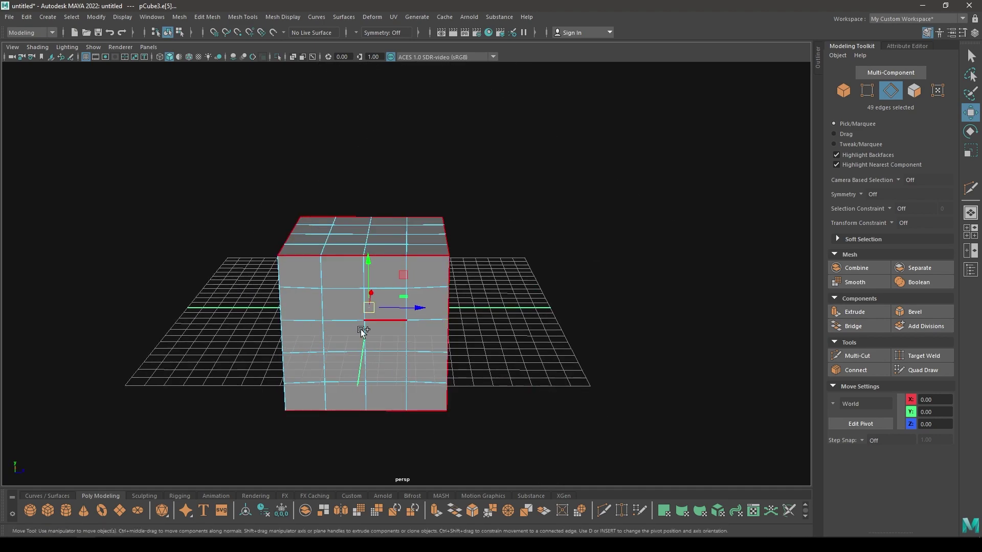
shift+double_click(282, 315)
mouse_move(282, 315)
alt+mouse_down()
mouse_move(360, 370)
mouse_move(469, 361)
mouse_move(453, 341)
mouse_move(486, 285)
mouse_move(532, 396)
alt+mouse_up()
shift+double_click(486, 285)
shift+double_click(477, 347)
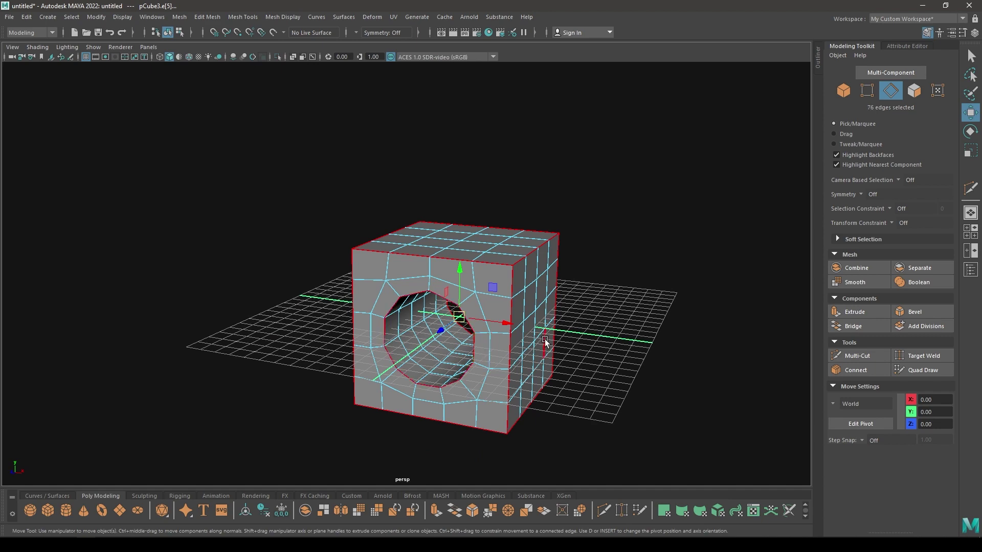
mouse_move(478, 348)
alt+mouse_down()
mouse_move(483, 444)
mouse_move(451, 350)
mouse_move(473, 271)
alt+mouse_up()
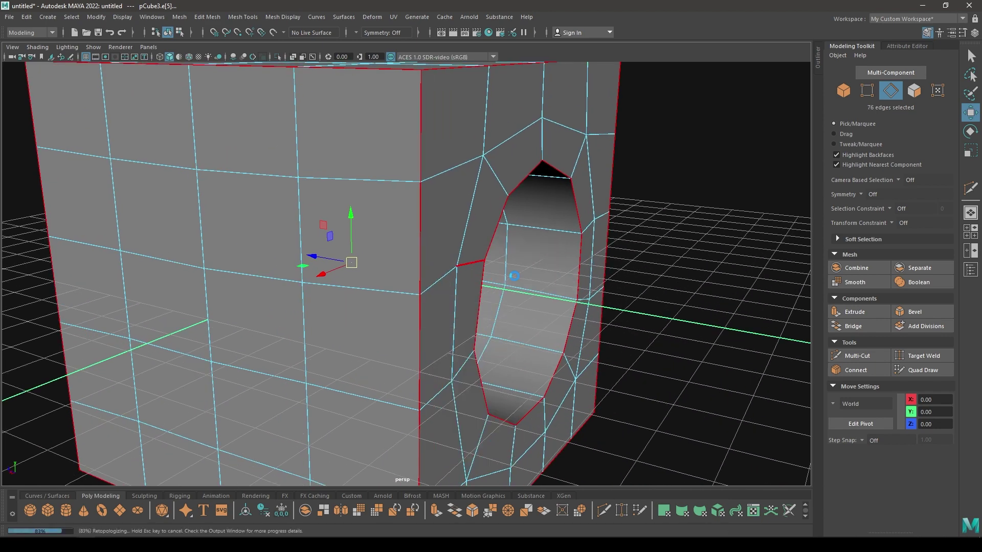
Step: Bevel the selected edges with Chamfer off and a fraction of about 0.21, then return to object mode
key(ctrl+b)
click(646, 162)
click(711, 162)
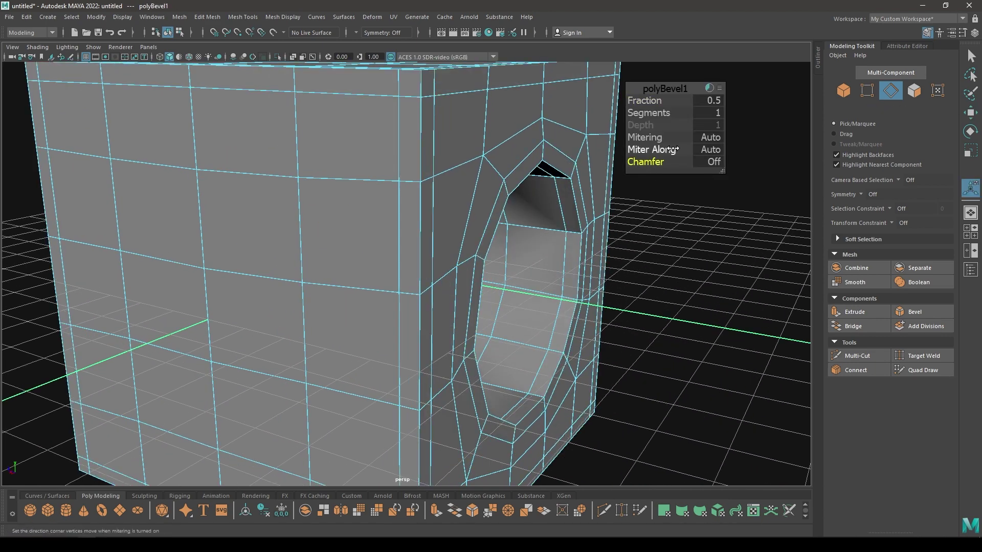
mouse_move(648, 100)
mouse_down()
mouse_move(628, 100)
mouse_move(426, 220)
mouse_move(421, 190)
mouse_up()
key(w)
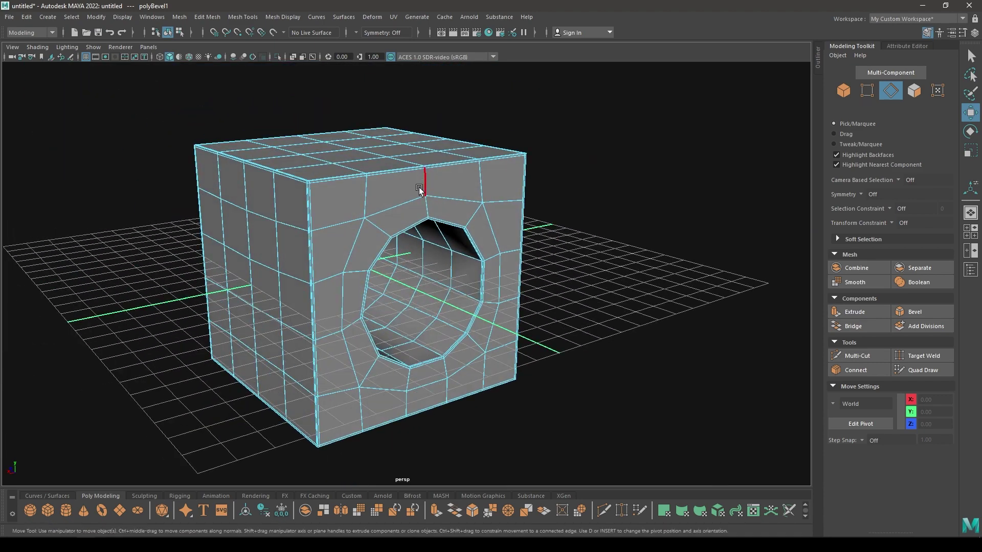
right_drag(420, 190, 460, 173)
alt+drag(460, 173, 527, 227)
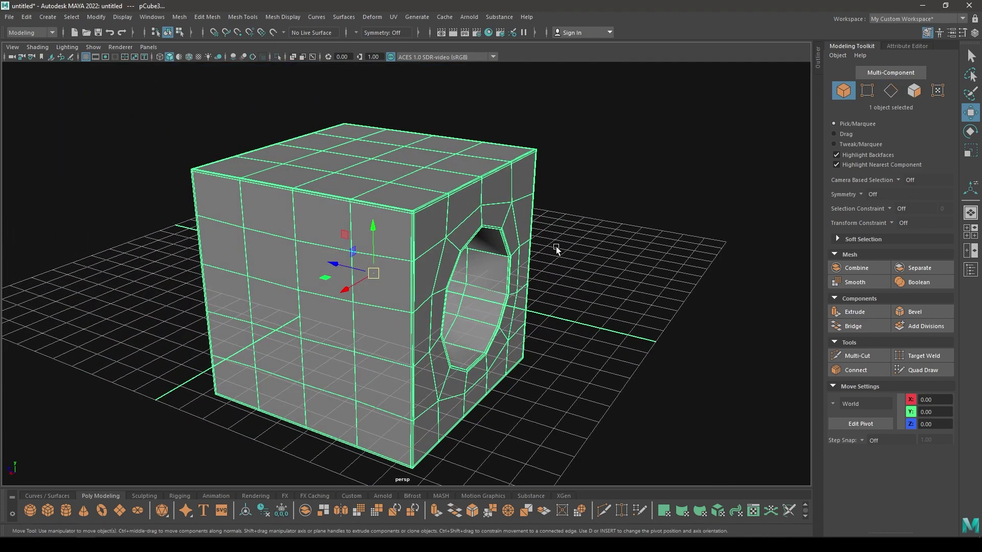
key(3)
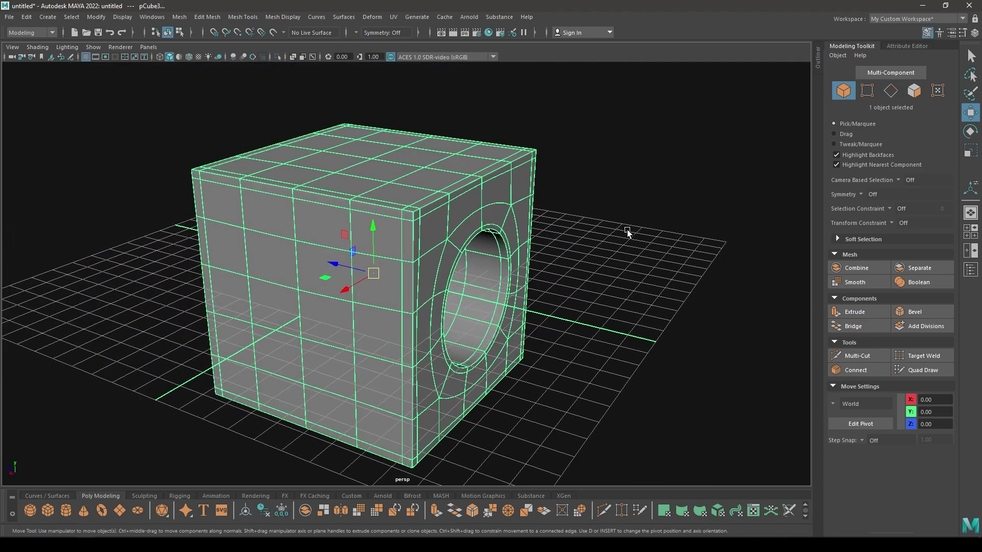
mouse_move(627, 232)
alt+mouse_down()
mouse_move(555, 265)
mouse_move(462, 266)
mouse_move(532, 259)
mouse_move(420, 331)
mouse_move(411, 318)
alt+mouse_up()
click(624, 241)
mouse_move(625, 241)
alt+mouse_down()
mouse_move(529, 290)
mouse_move(537, 312)
mouse_move(471, 230)
mouse_move(536, 318)
mouse_move(544, 304)
mouse_move(475, 231)
alt+mouse_up()
click(474, 230)
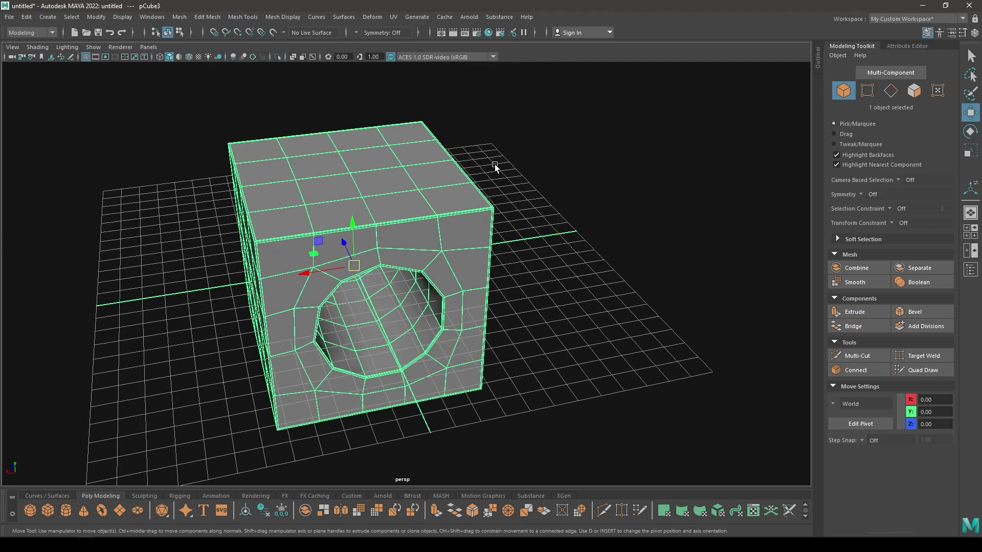
shift+right_drag(445, 216, 453, 225)
mouse_move(452, 225)
alt+mouse_down()
mouse_move(404, 232)
mouse_move(386, 278)
mouse_move(314, 230)
mouse_move(351, 235)
alt+mouse_up()
key(w)
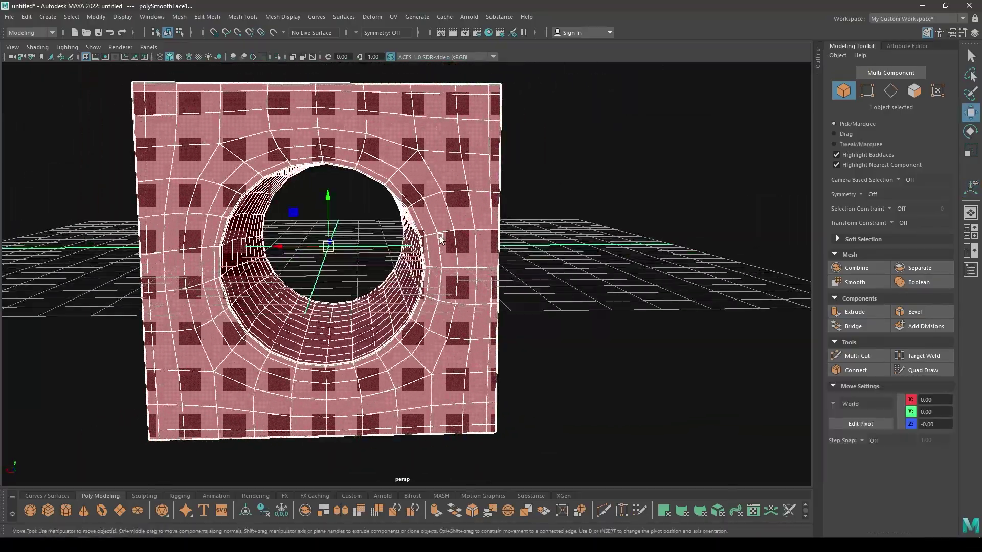
key(ctrl+z)
mouse_move(460, 256)
alt+mouse_down()
mouse_move(452, 307)
mouse_move(447, 254)
alt+mouse_up()
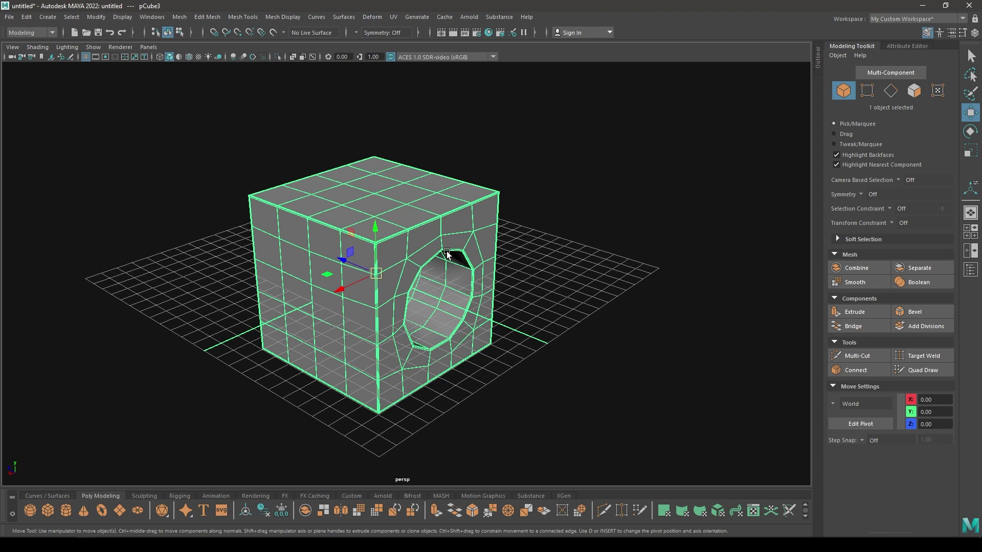
Step: Select two vertical edge loops on the cube's front
mouse_move(447, 254)
alt+mouse_down()
mouse_move(426, 269)
mouse_move(423, 235)
alt+mouse_up()
key(F10)
double_click(450, 273)
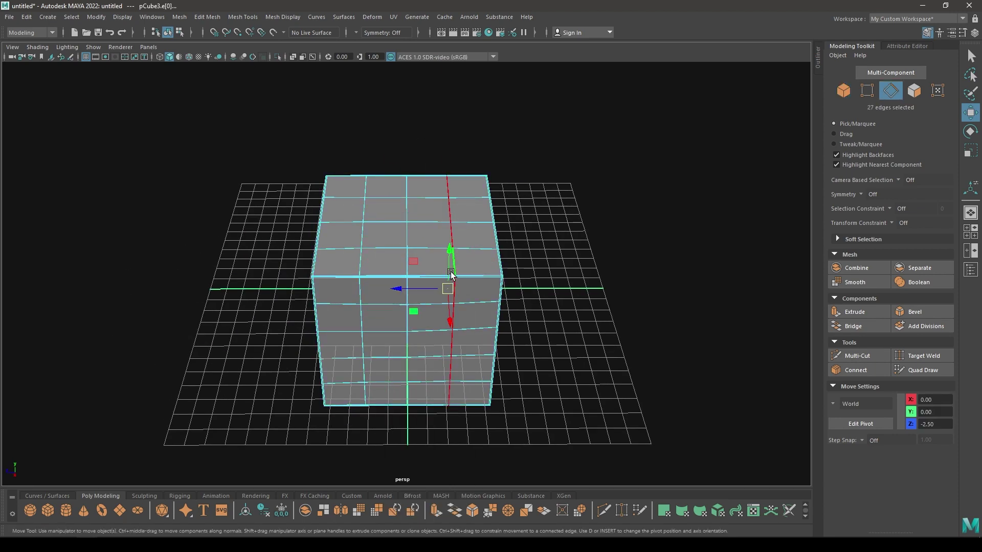
shift+double_click(407, 244)
Step: Return to object mode and turn on smooth mesh preview with key 3
alt+drag(365, 236, 352, 219)
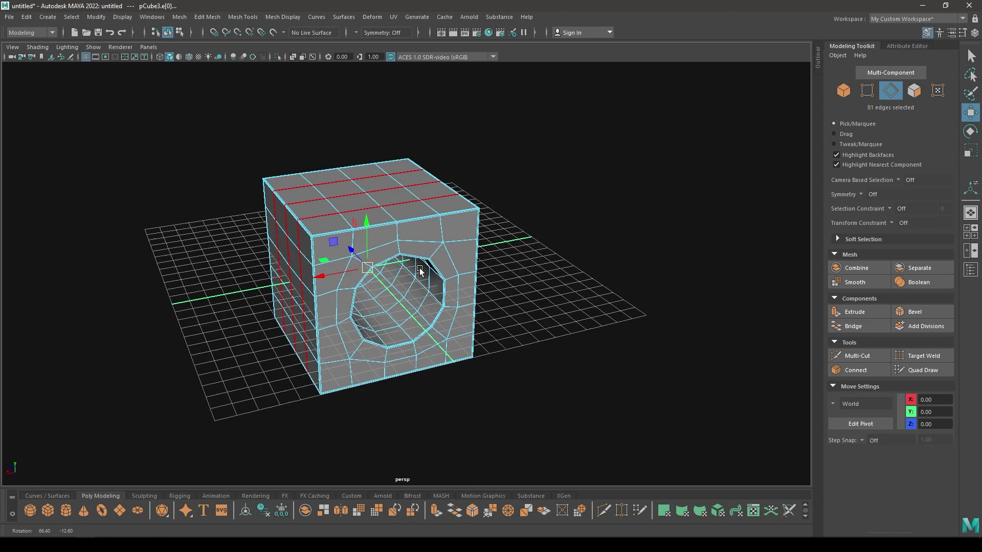
shift+right_drag(353, 219, 364, 220)
alt+drag(364, 220, 566, 298)
key(F8)
key(3)
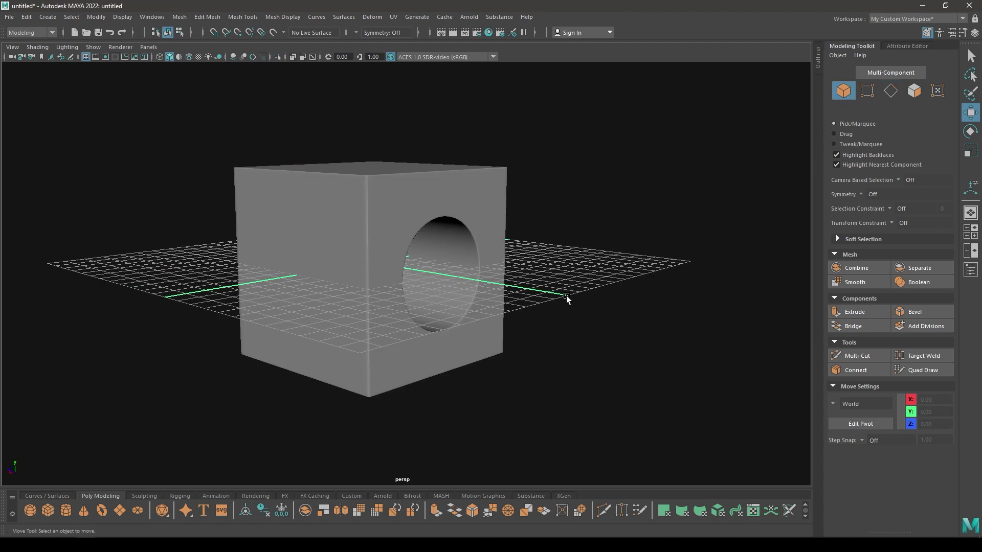